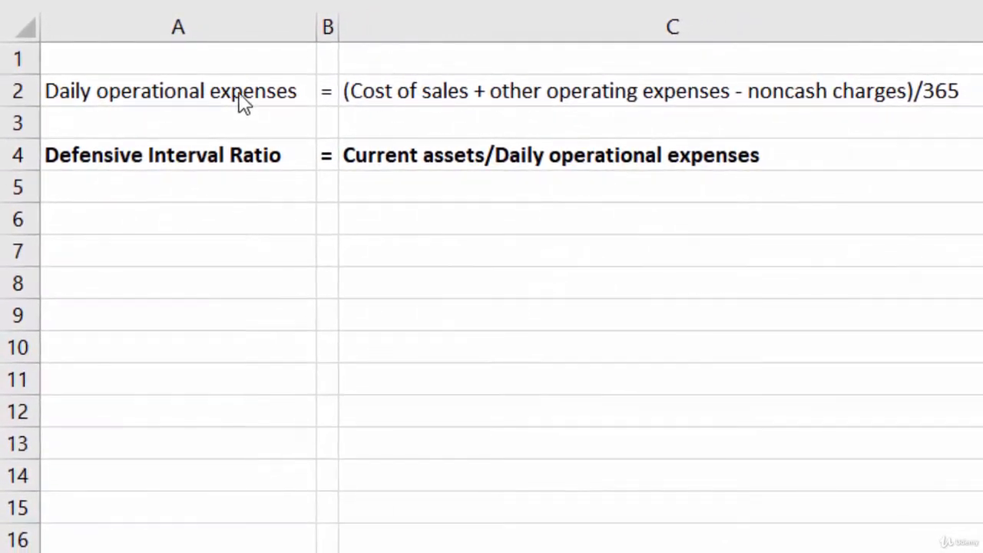
- Review the daily operational expenses formula and locate its 2018 source figures on the IS and CF sheets
{"action": "left_click", "coordinate": [237, 90]}
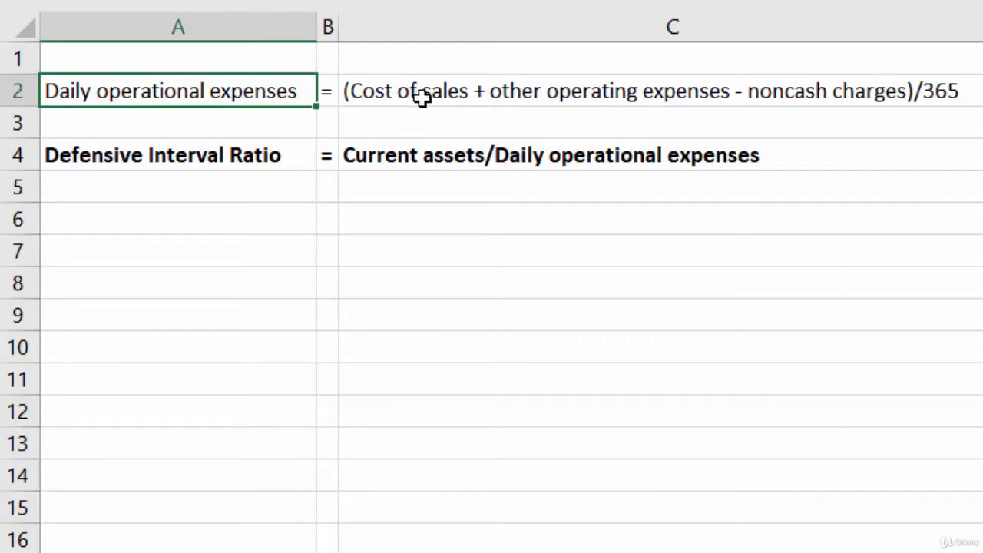
{"action": "left_click", "coordinate": [399, 96]}
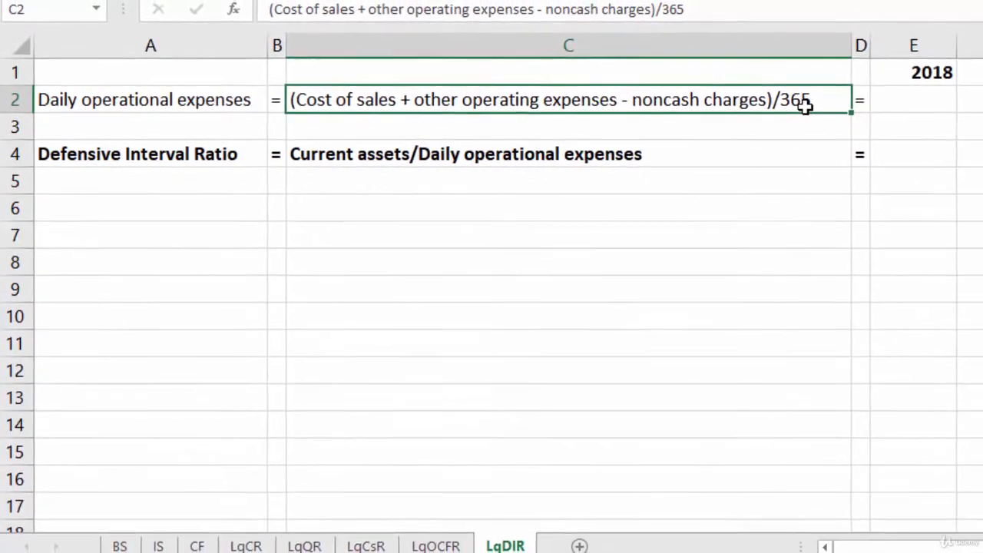
{"action": "left_click", "coordinate": [884, 100]}
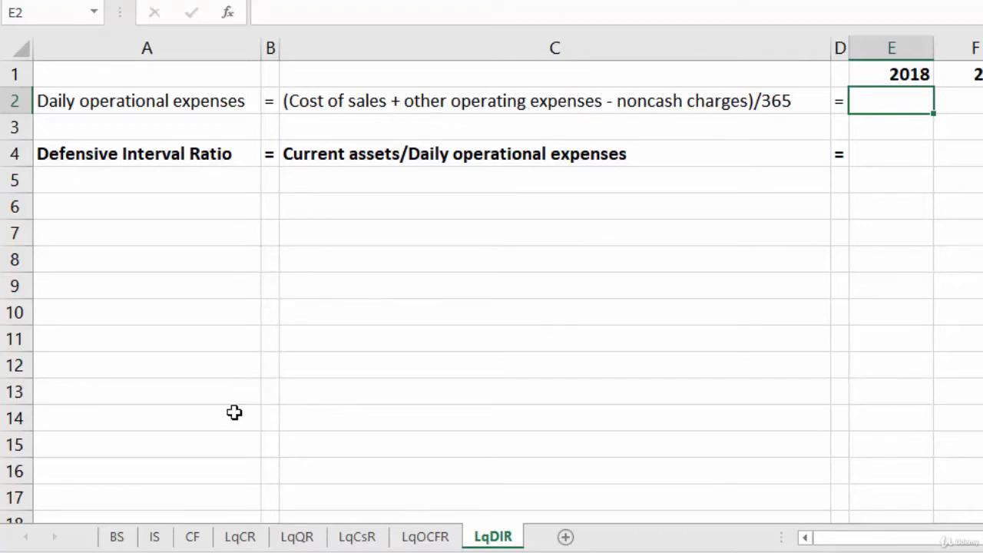
{"action": "left_click", "coordinate": [156, 538]}
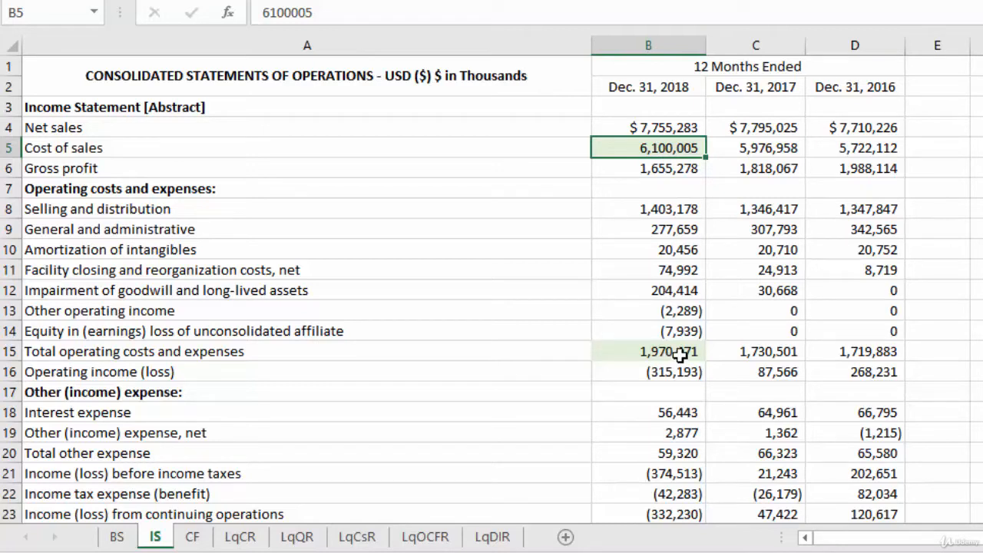
{"action": "left_click", "coordinate": [492, 537]}
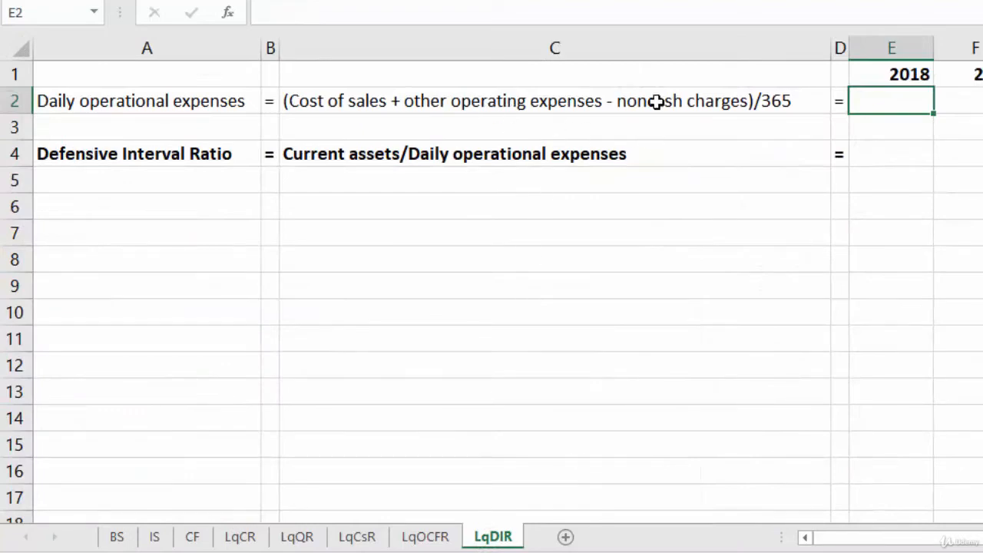
{"action": "left_click", "coordinate": [154, 537]}
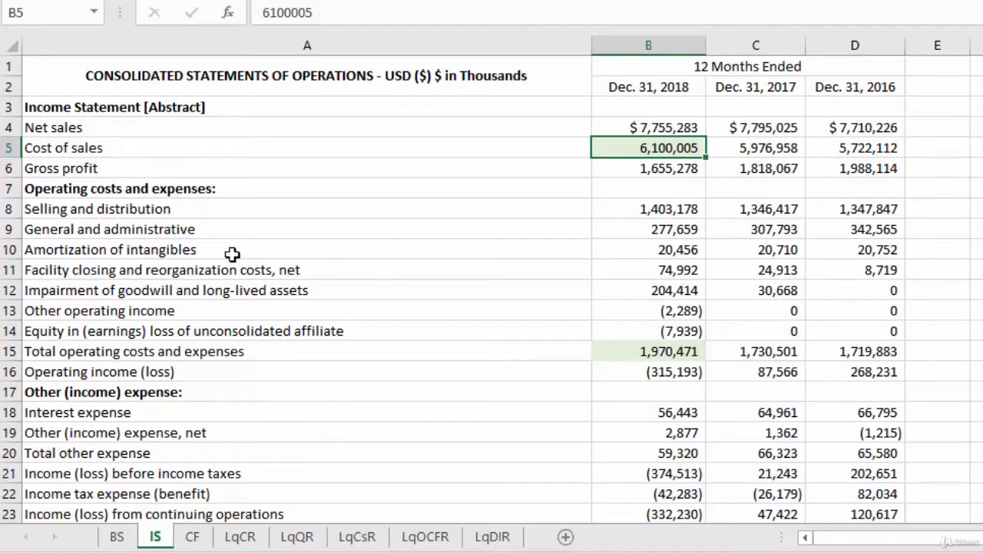
{"action": "left_click", "coordinate": [193, 538]}
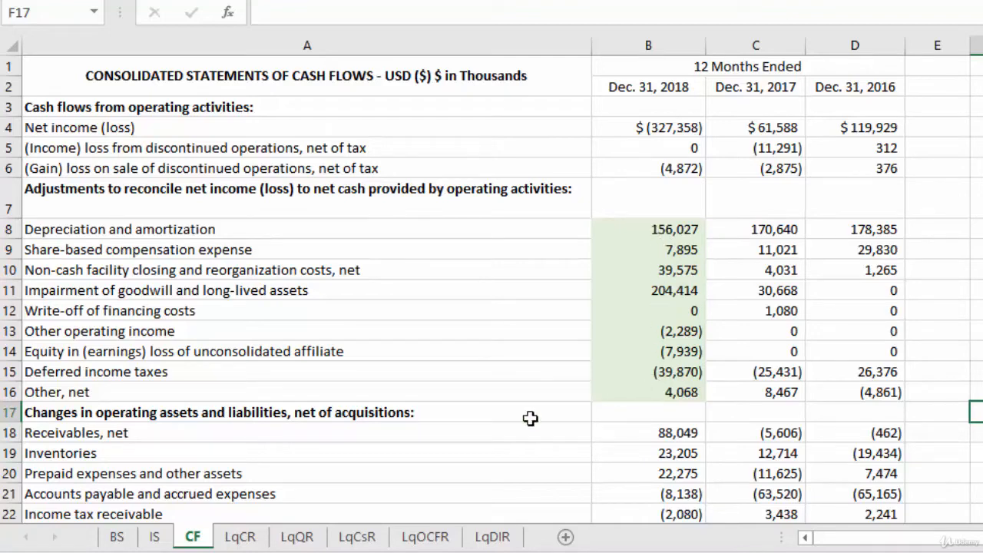
{"action": "left_click", "coordinate": [490, 538]}
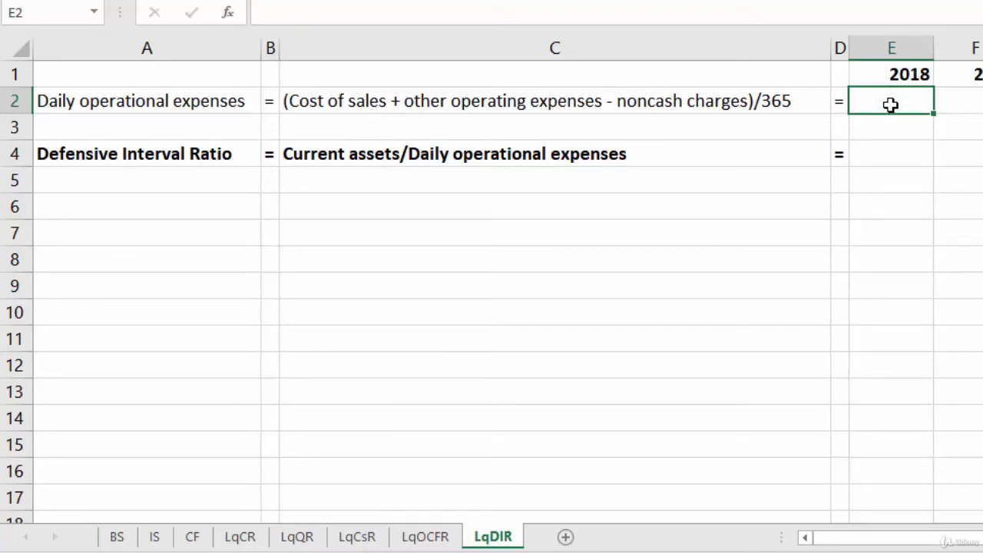
- Calculate the 2018 daily operational expenses in E2 of the LqDIR sheet with =(IS!B5+IS!B15-SUM(CF!B8:B16))/365
{"action": "key", "text": "Escape"}
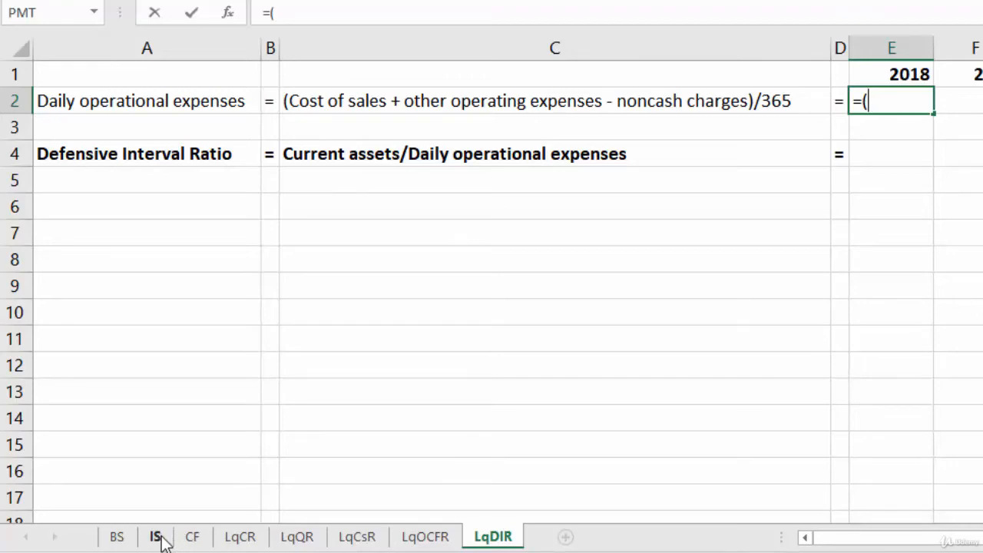
{"action": "left_click", "coordinate": [156, 537]}
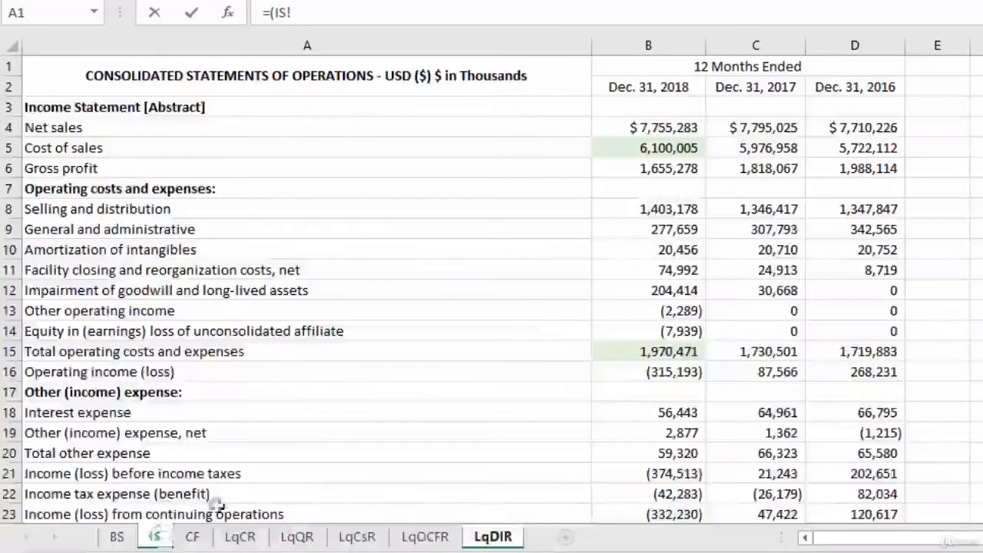
{"action": "left_click", "coordinate": [650, 149]}
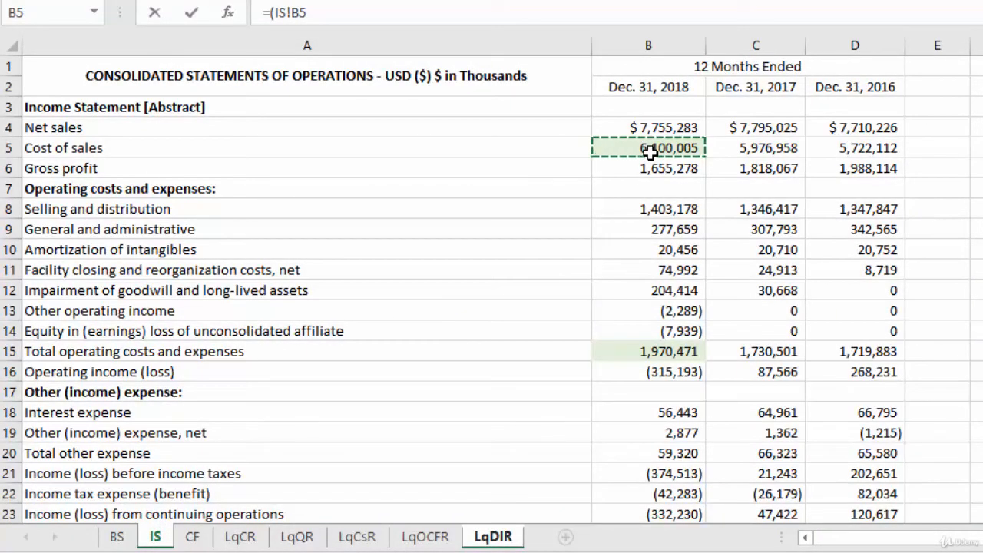
{"action": "type", "text": "+"}
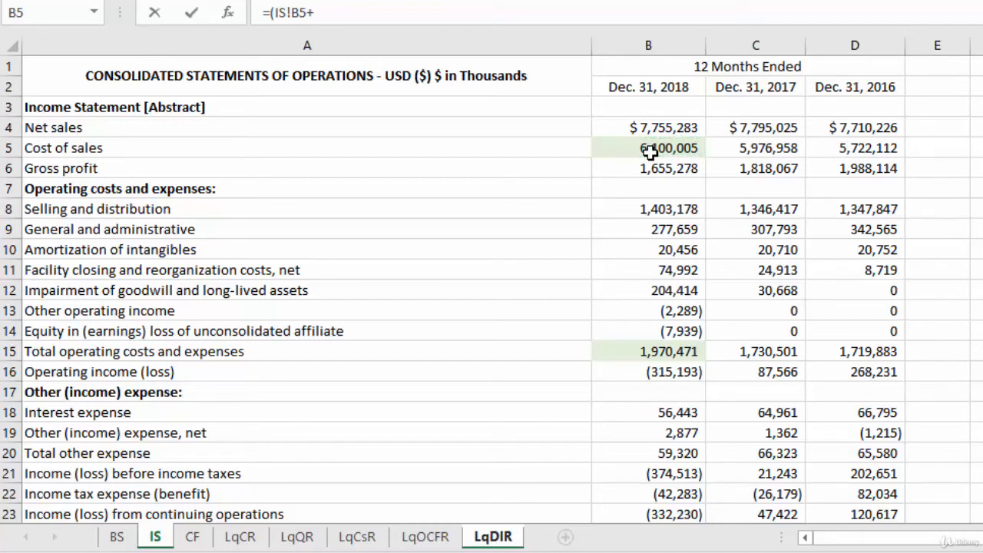
{"action": "left_click", "coordinate": [648, 349]}
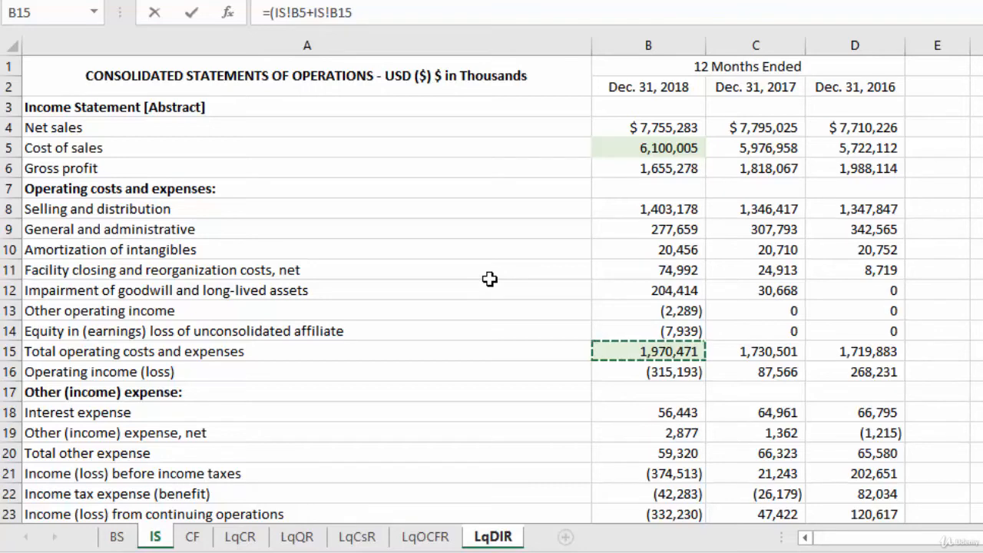
{"action": "type", "text": "-"}
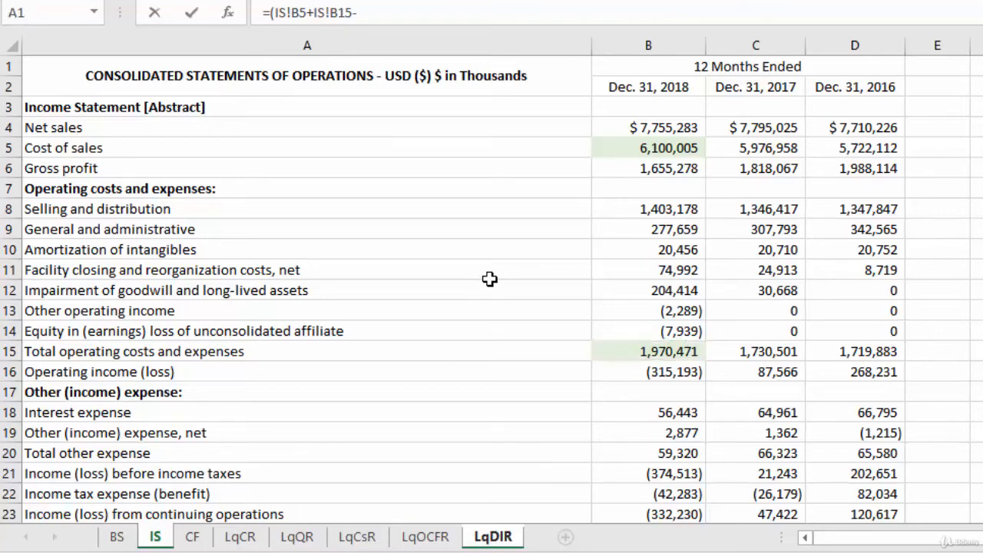
{"action": "key", "text": "ctrl+Page_Down"}
{"action": "type", "text": "SUM"}
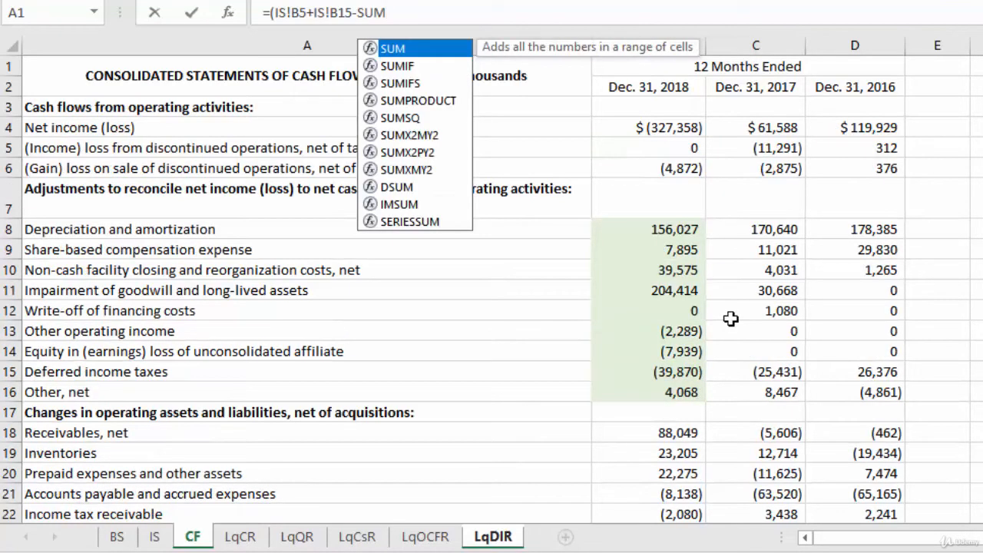
{"action": "type", "text": "("}
{"action": "left_click_drag", "start_coordinate": [685, 228], "coordinate": [667, 394]}
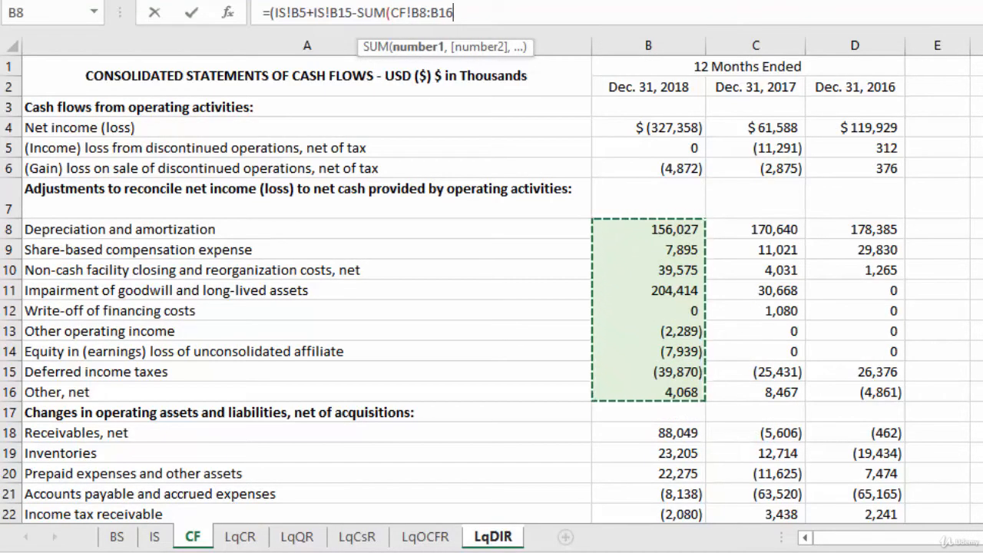
{"action": "type", "text": "))/365"}
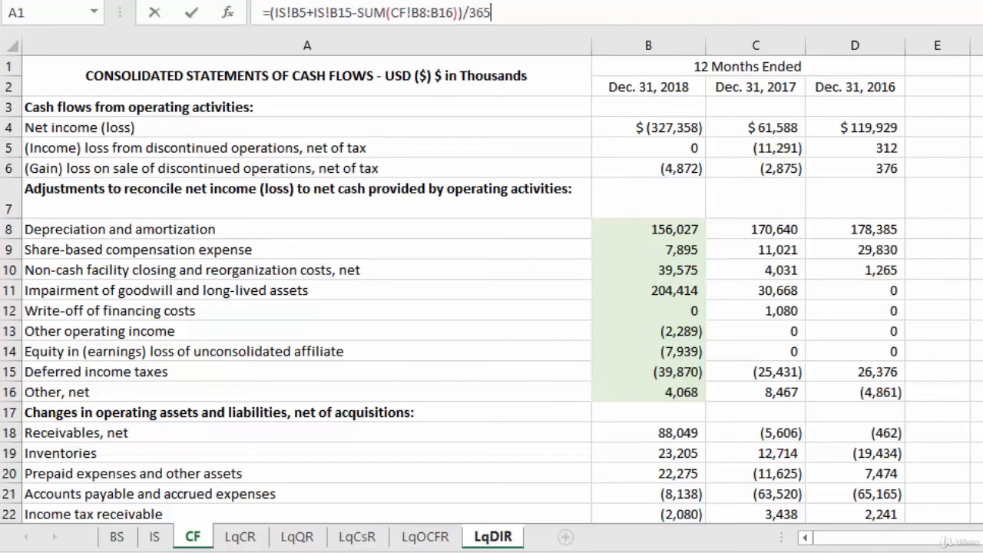
{"action": "key", "text": "Return"}
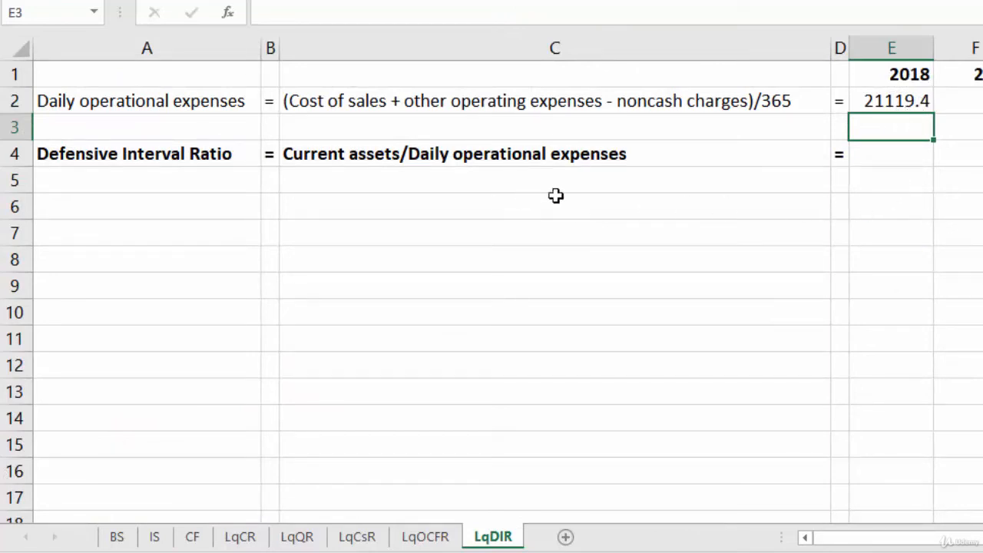
- Calculate the 2018 defensive interval ratio in E4 with =BS!B9/LqDIR!E2, dividing total current assets by daily operational expenses
{"action": "left_click", "coordinate": [887, 157]}
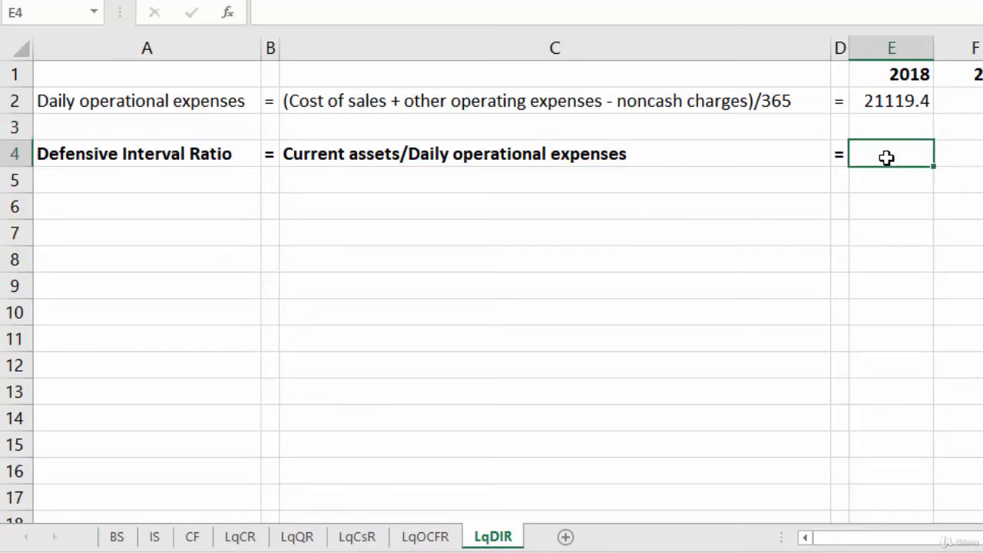
{"action": "type", "text": "="}
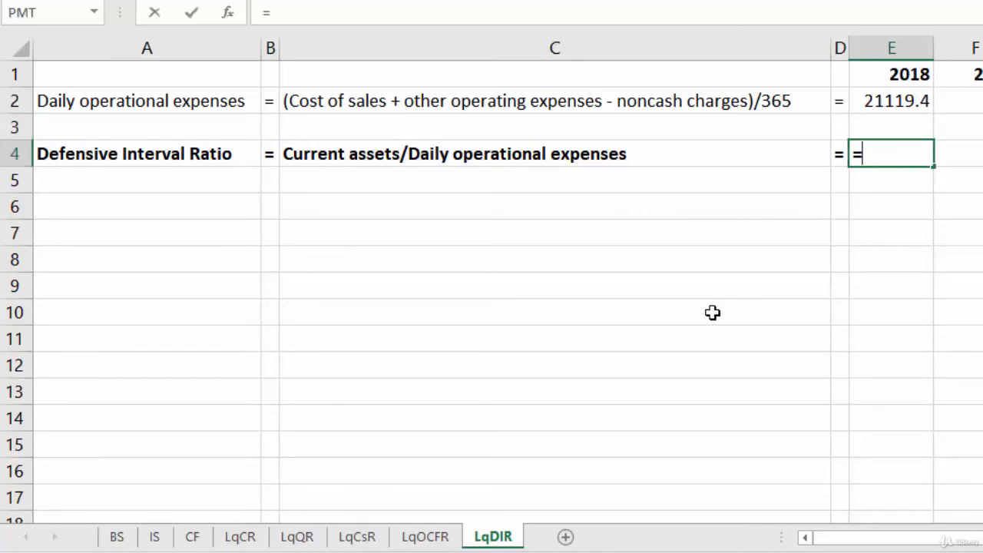
{"action": "left_click", "coordinate": [116, 547]}
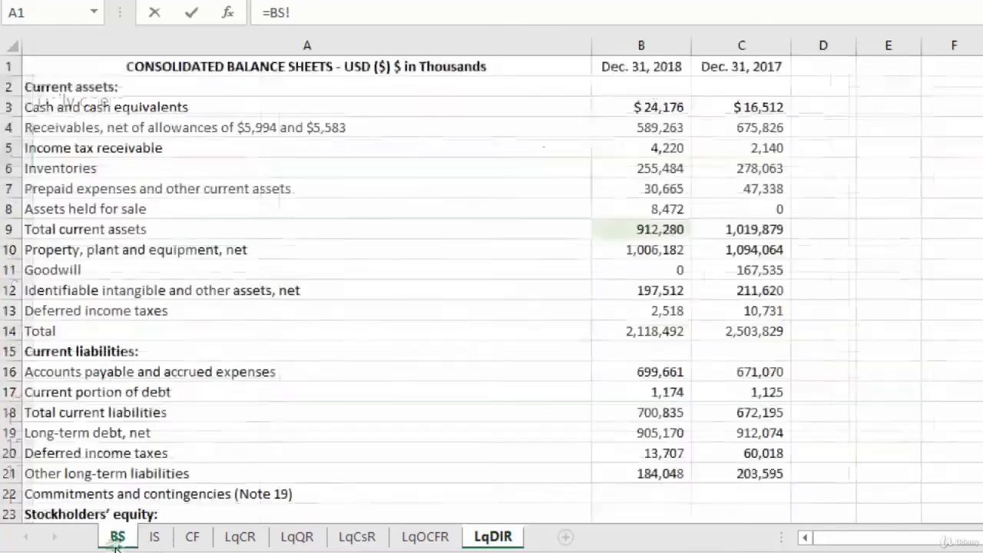
{"action": "left_click", "coordinate": [631, 230]}
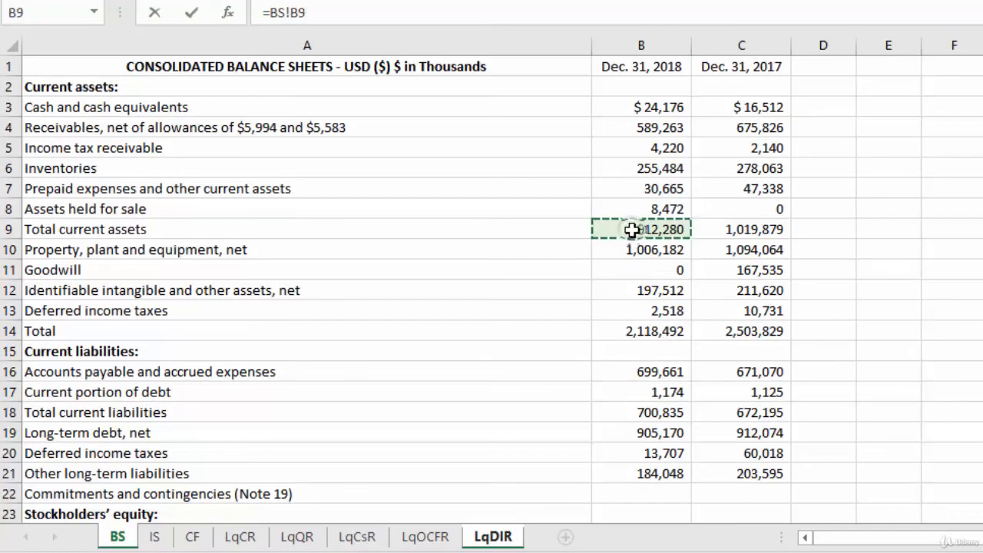
{"action": "type", "text": "/"}
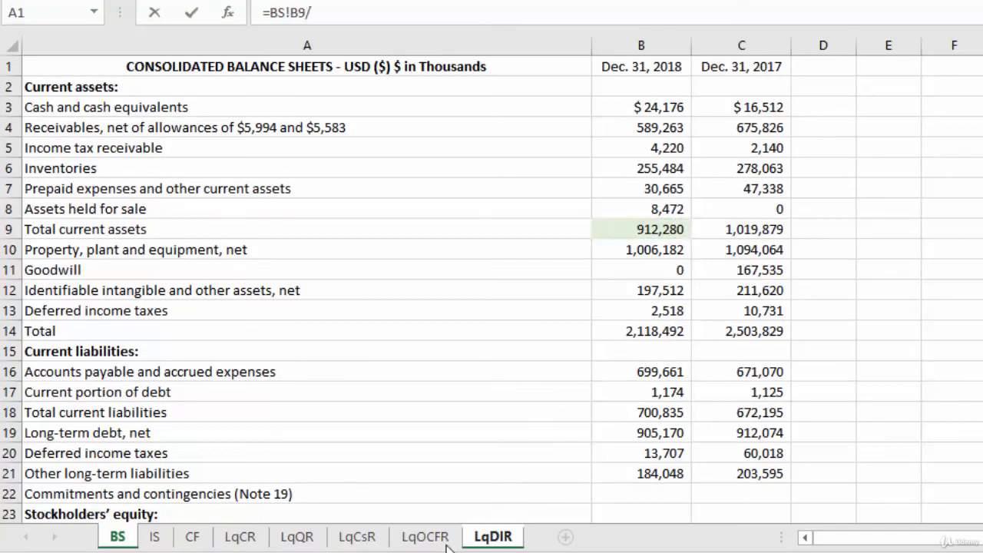
{"action": "left_click", "coordinate": [491, 537]}
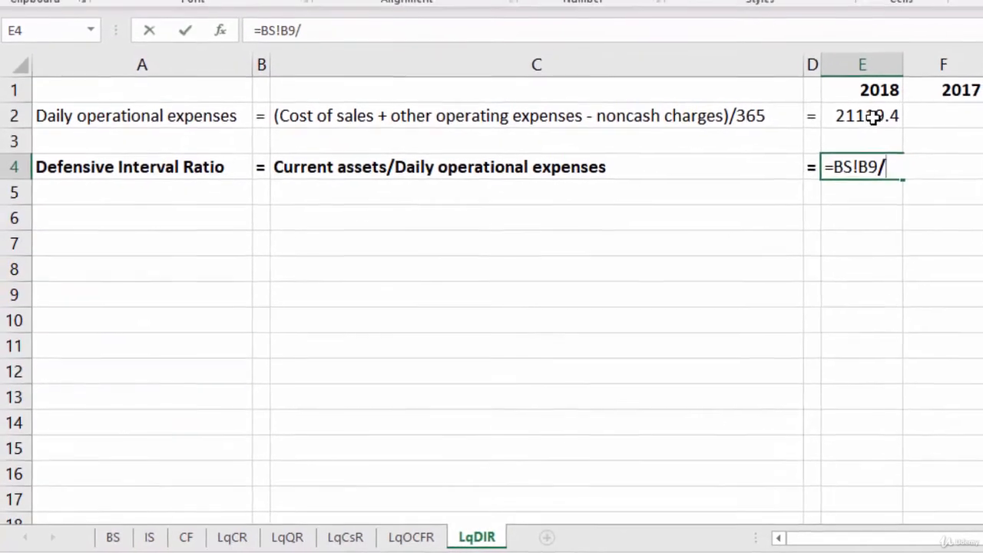
{"action": "left_click", "coordinate": [873, 116]}
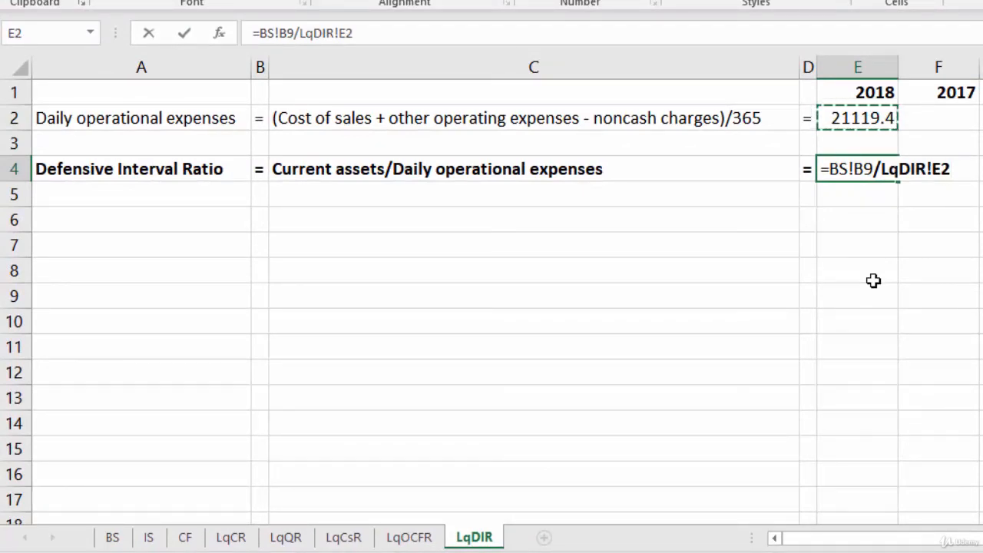
{"action": "key", "text": "Return"}
- Fill the 2018 formulas in E2:E4 across to the 2017 column F
{"action": "left_click", "coordinate": [871, 171]}
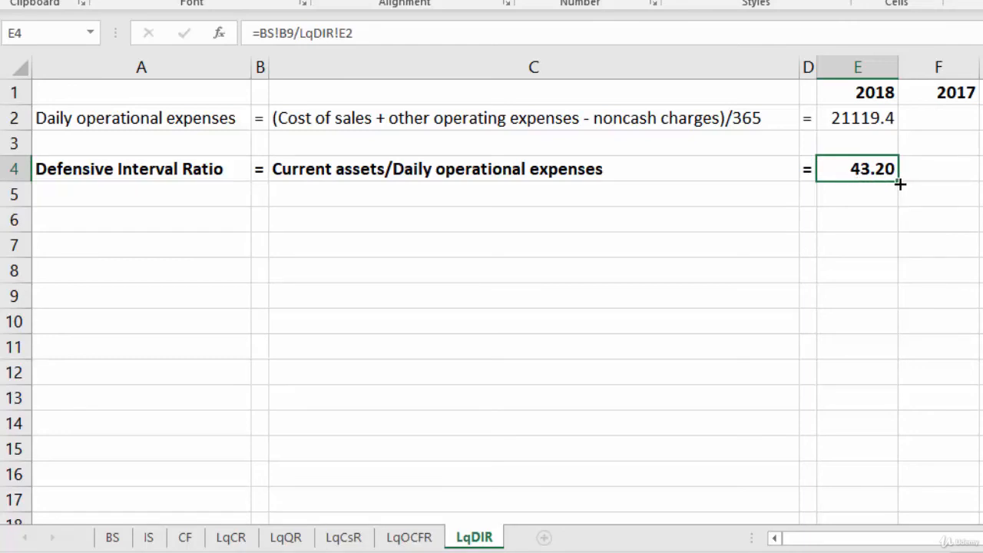
{"action": "left_click", "coordinate": [884, 118]}
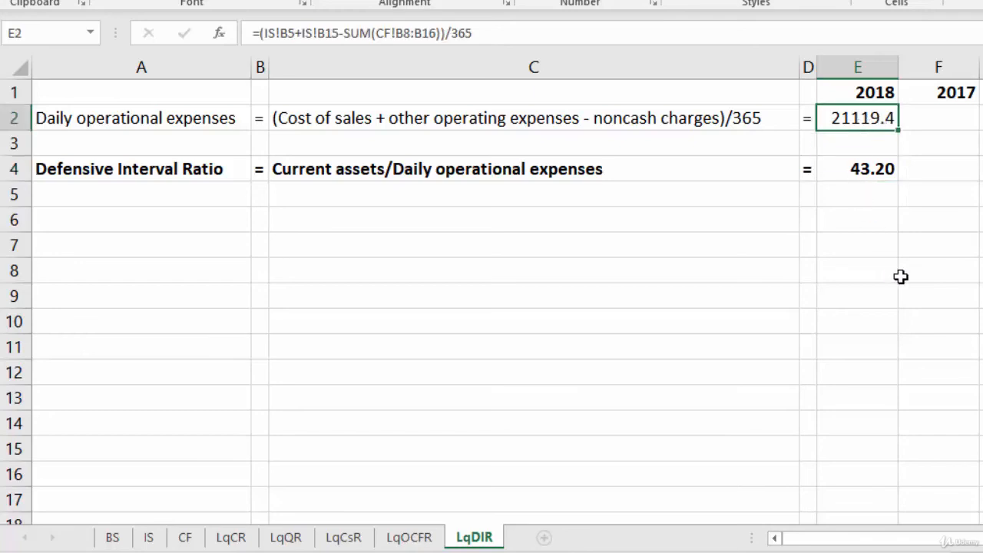
{"action": "left_click", "coordinate": [895, 227]}
{"action": "left_click", "coordinate": [876, 117]}
{"action": "left_click_drag", "start_coordinate": [876, 117], "coordinate": [961, 180]}
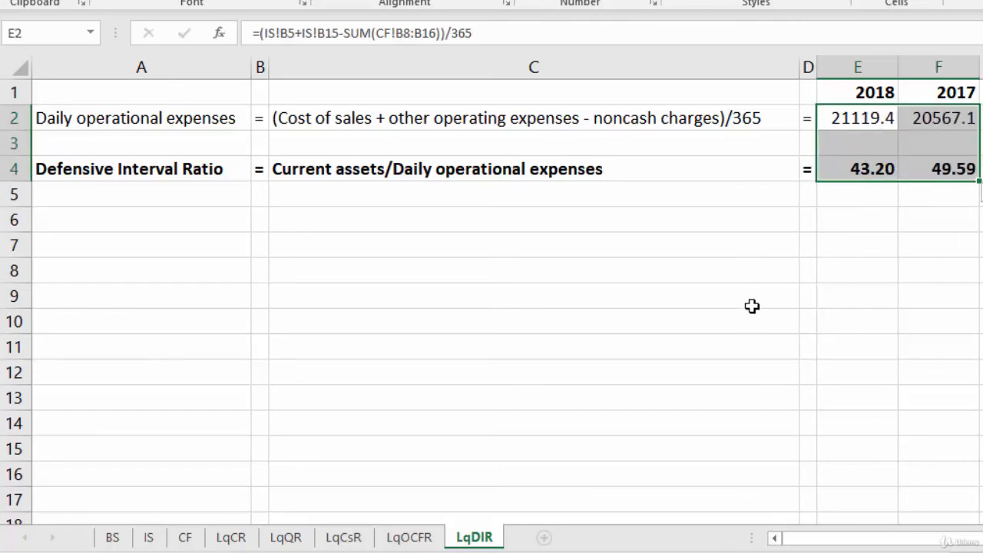